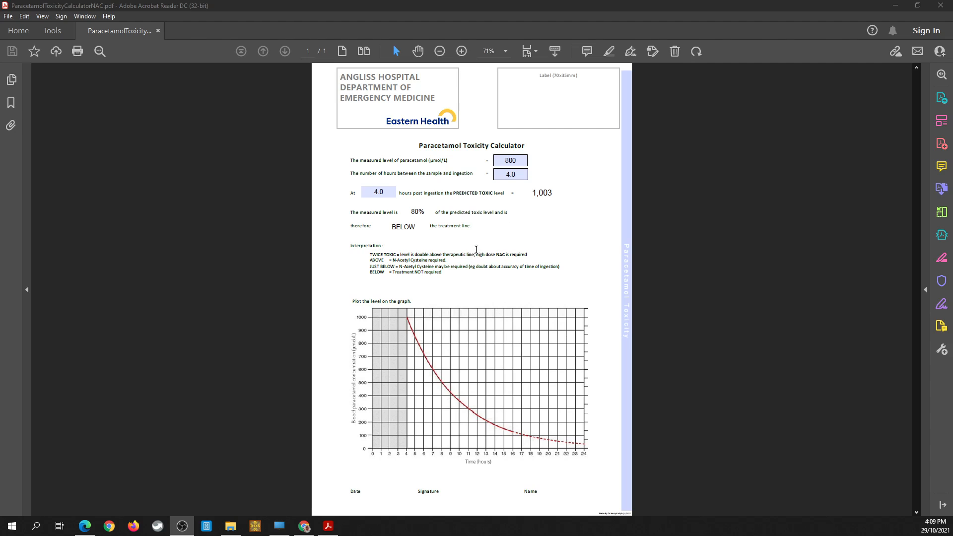
Step: Set the measured paracetamol level to 1153 µmol/L in the toxicity calculator
left_click(514, 162)
left_click_drag(522, 162, 486, 156)
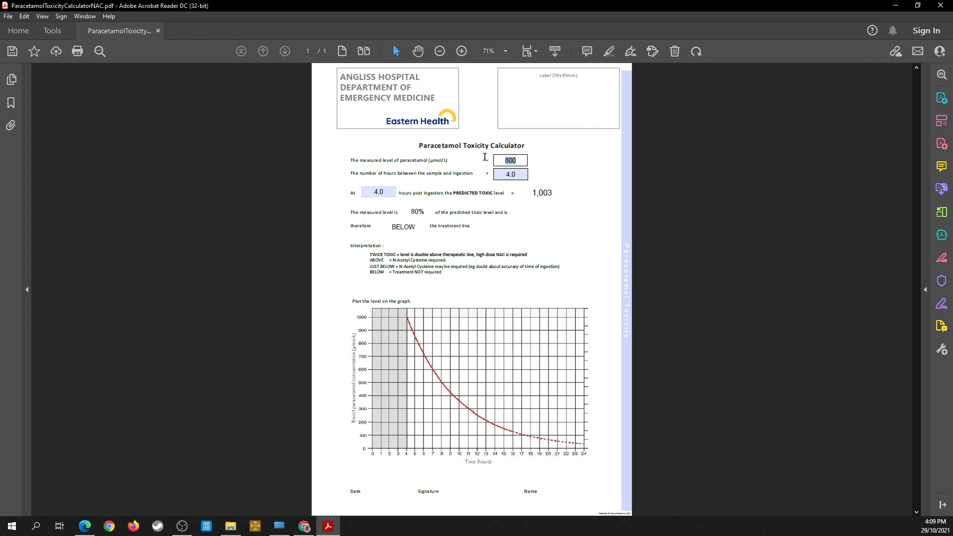
type("1153")
key("Tab")
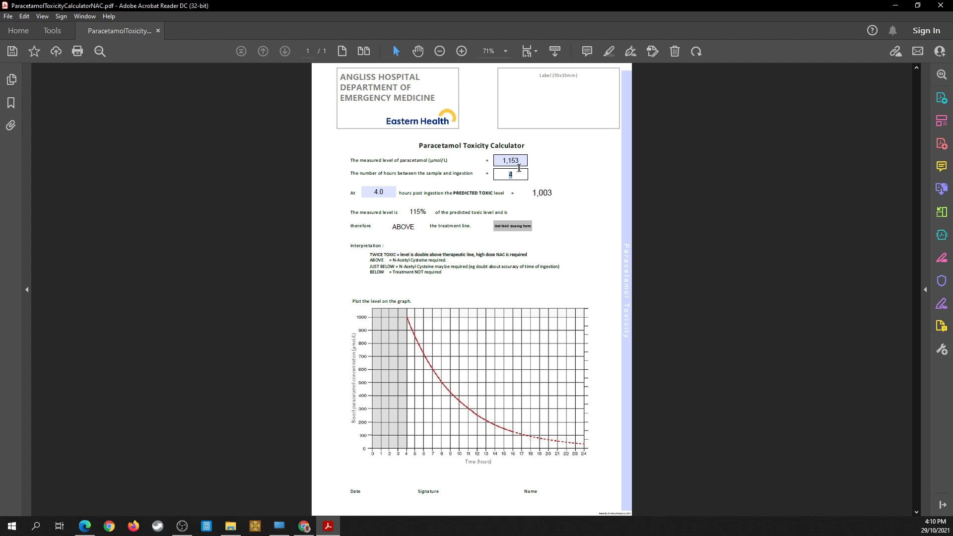
Step: Change the measured paracetamol level to 800 µmol/L
key("shift+Tab")
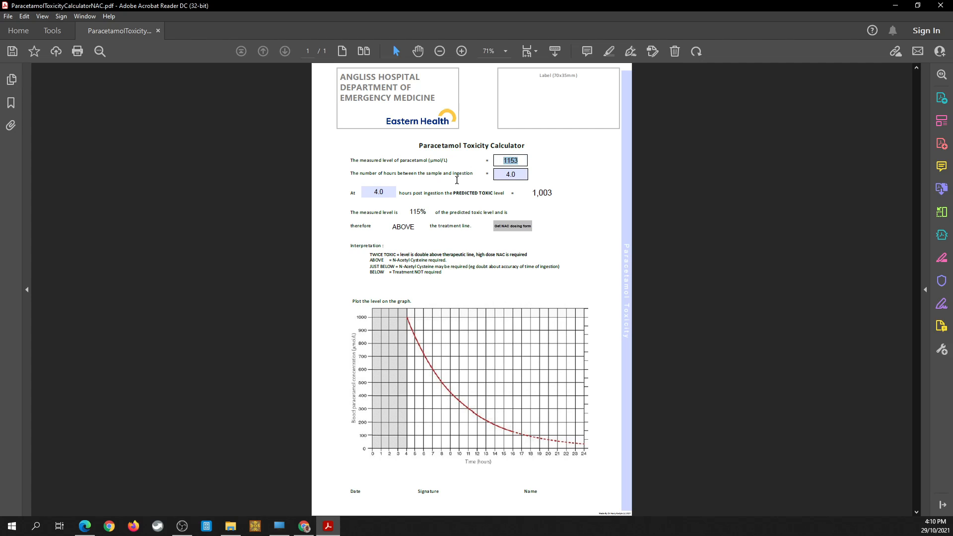
type("800")
key("Return")
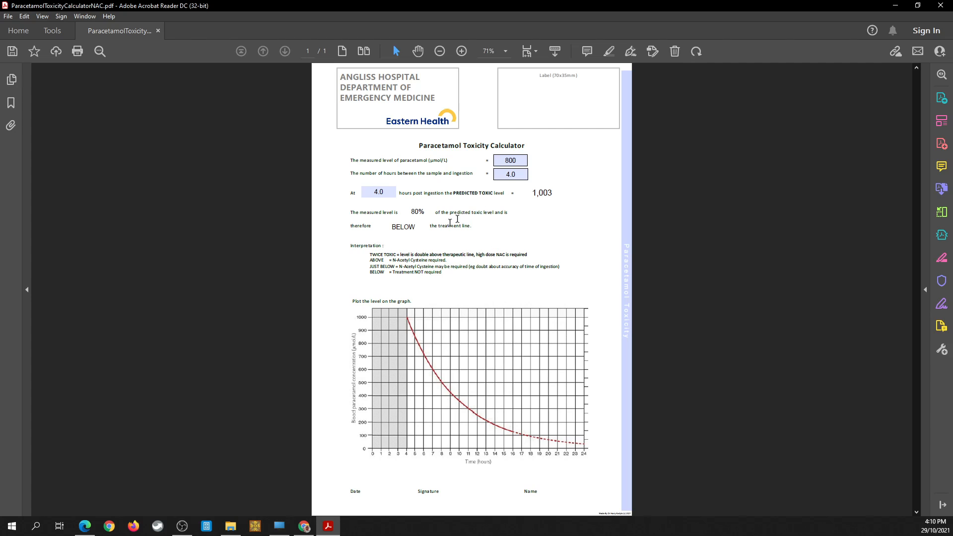
Step: Change the measured paracetamol level to 950 µmol/L
double_click(517, 163)
type("950")
key("Return")
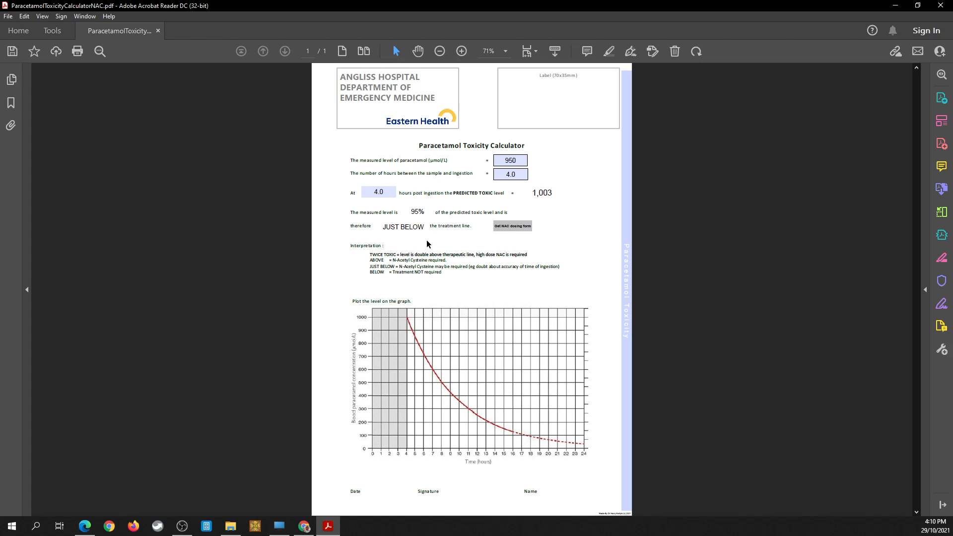
Step: Change the measured paracetamol level to 1950 µmol/L
left_click(508, 161)
double_click(509, 160)
type("1950")
key("Return")
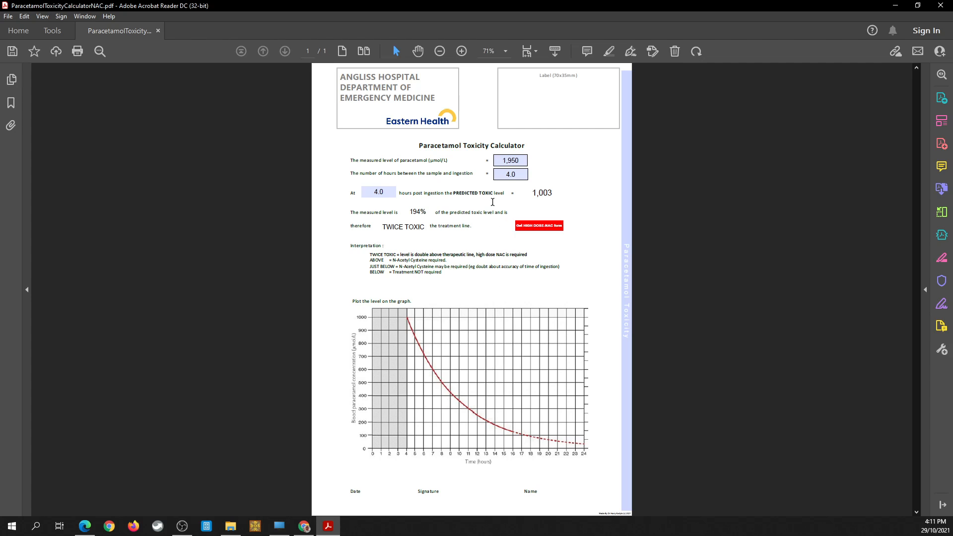
Step: Change the measured paracetamol level to 1250 µmol/L
left_click_drag(523, 164, 482, 156)
double_click(508, 162)
type("1250")
key("Return")
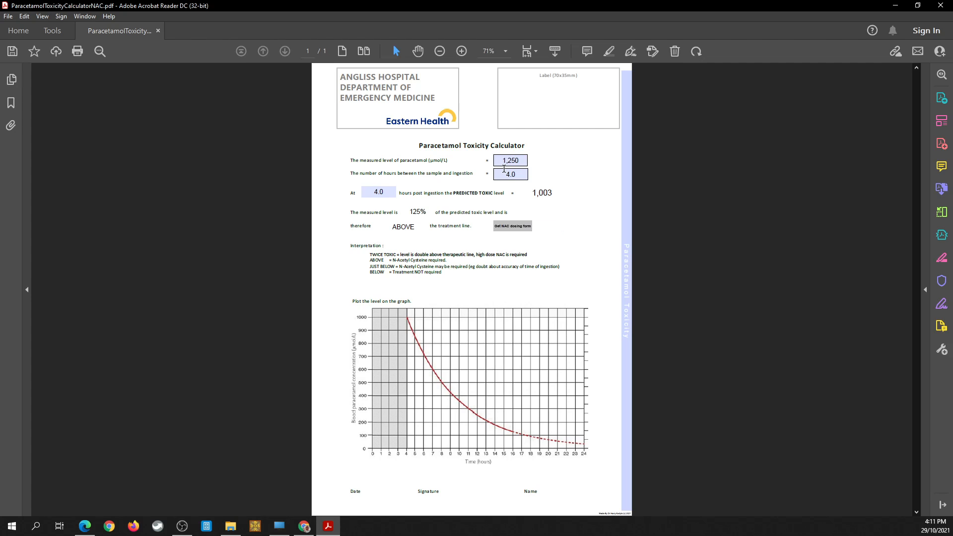
Step: Open the linked NAC dosing form, allowing the document to connect to NACdosing.pdf
left_click(511, 232)
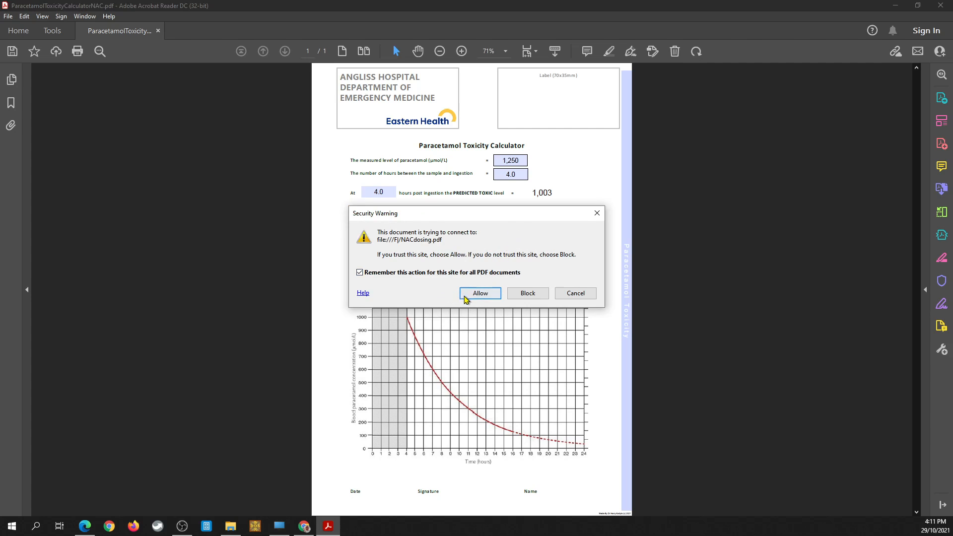
left_click(479, 293)
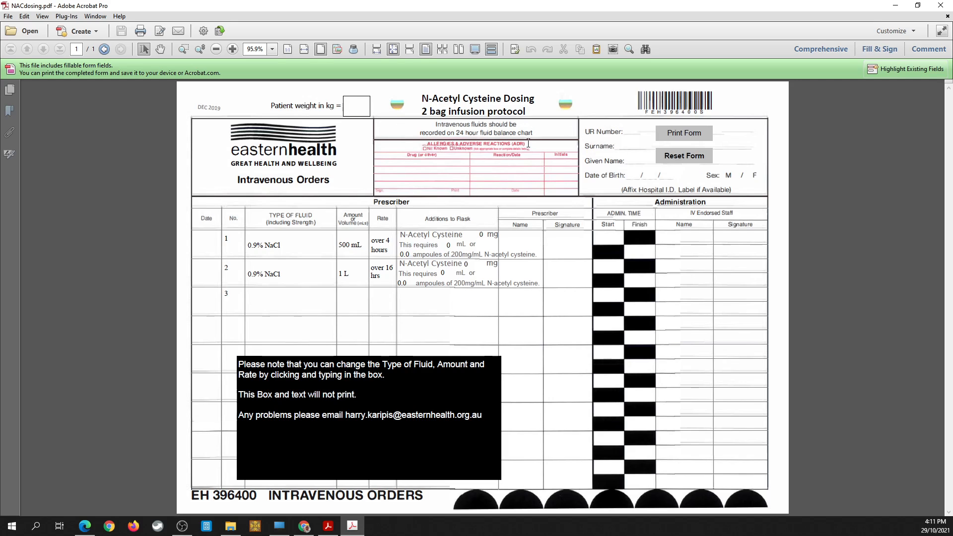
Step: Enter a patient weight of 70 kg on the dosing form
left_click(369, 118)
type("70")
key("Return")
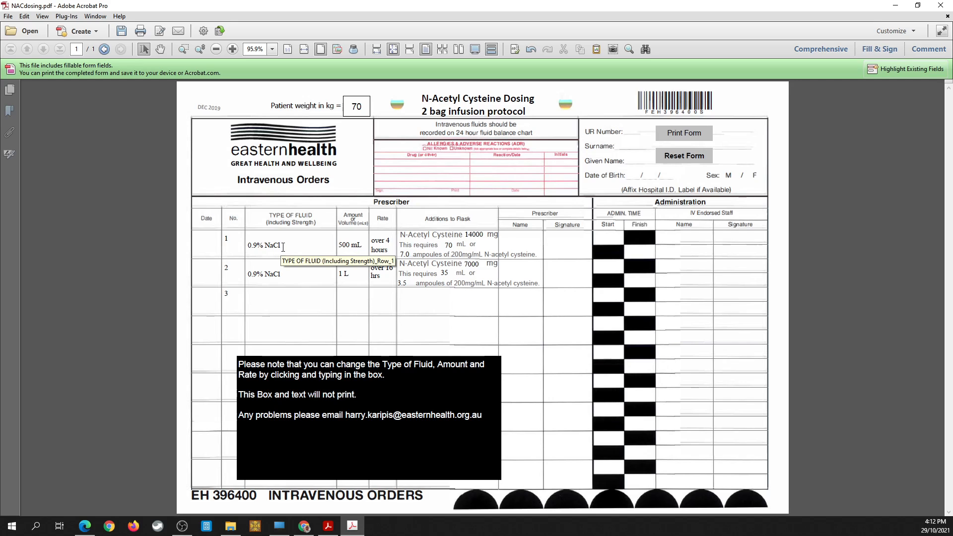
Step: Replace the first bag's fluid type with 5%dextros
left_click_drag(283, 246, 247, 245)
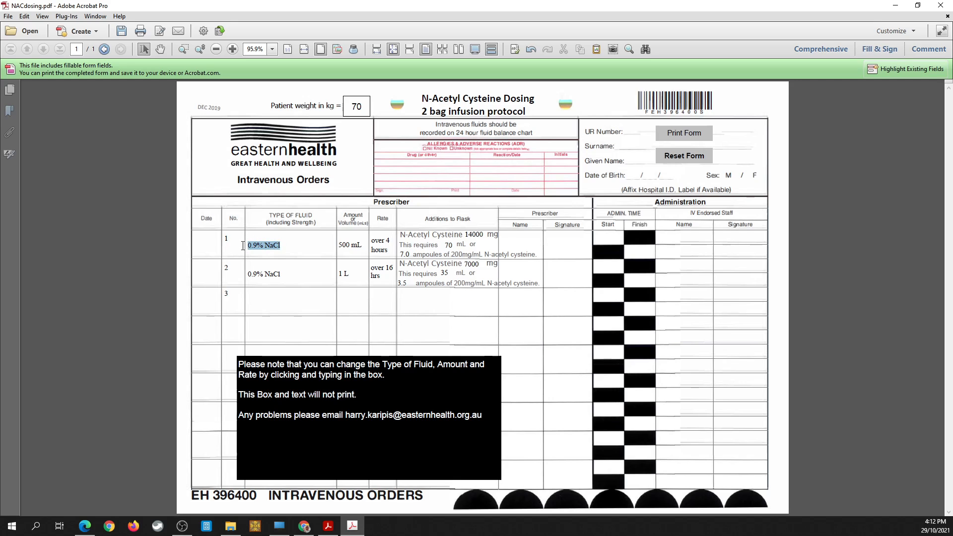
type("5")
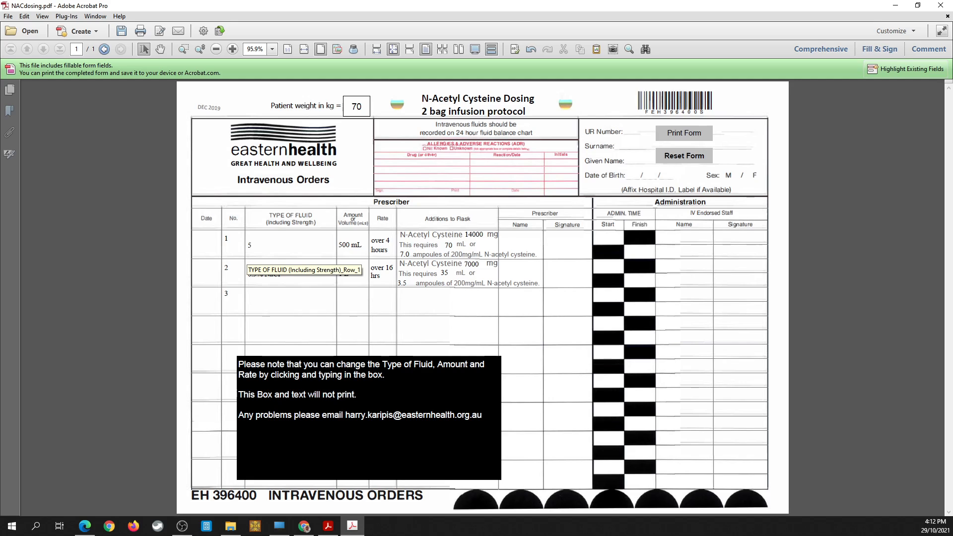
type("%dextros")
key("Tab")
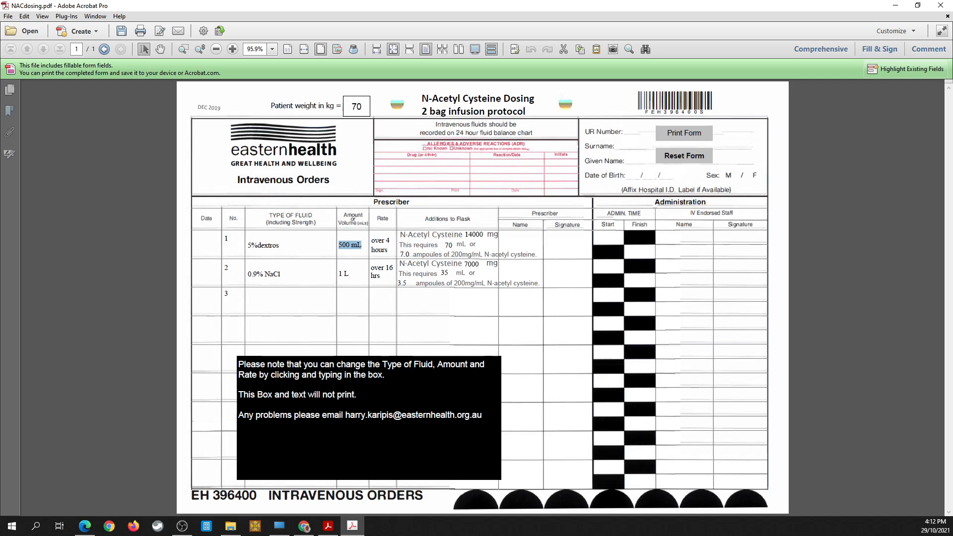
Step: Reset the dosing form and try entering a patient weight of 112 kg
left_click(675, 158)
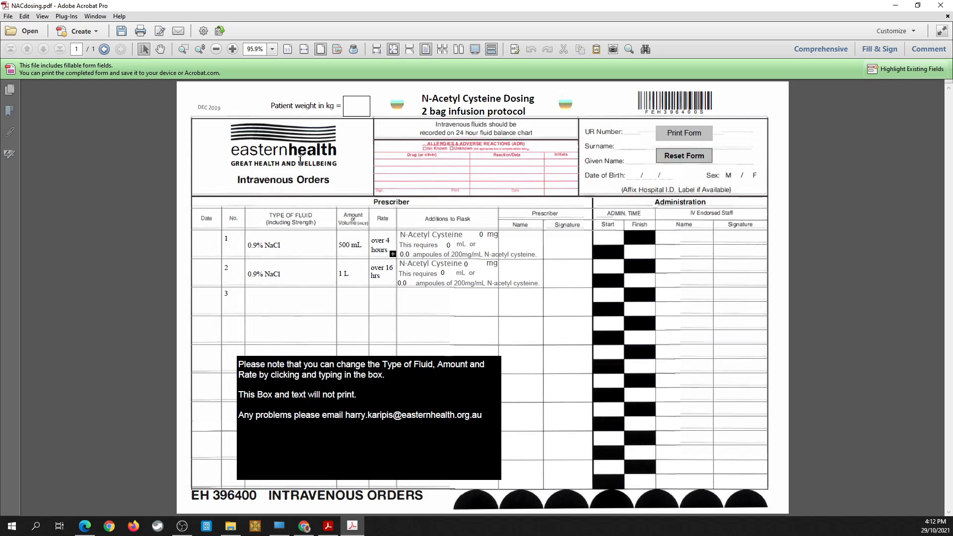
left_click(349, 107)
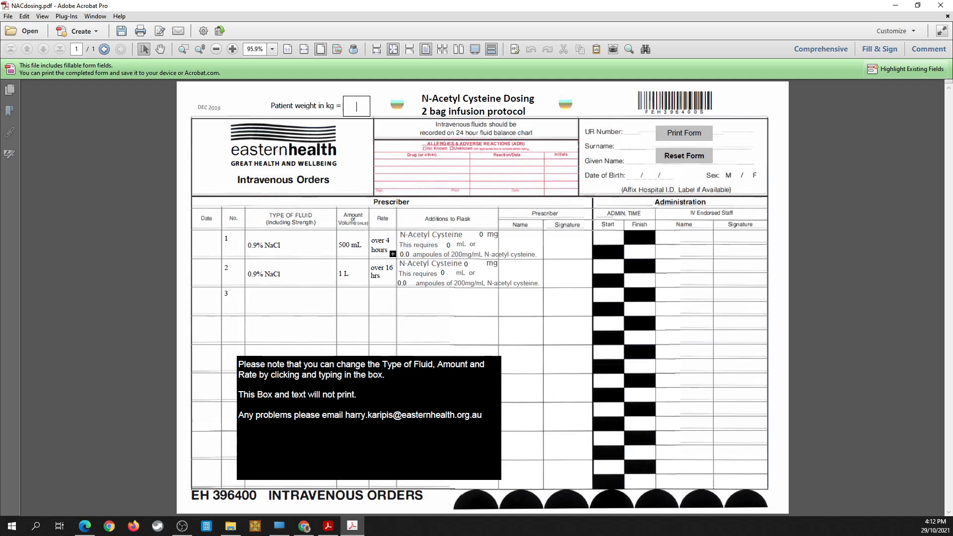
type("112")
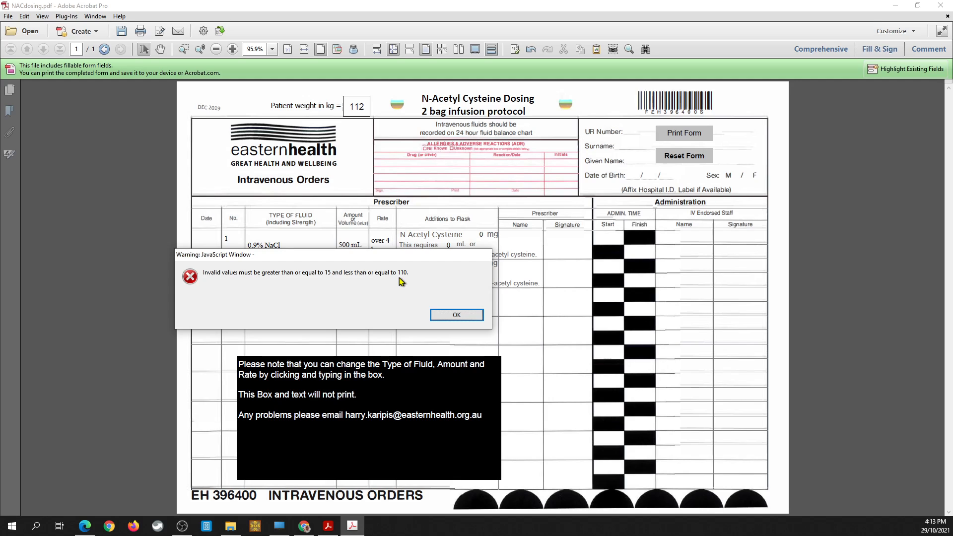
left_click(456, 315)
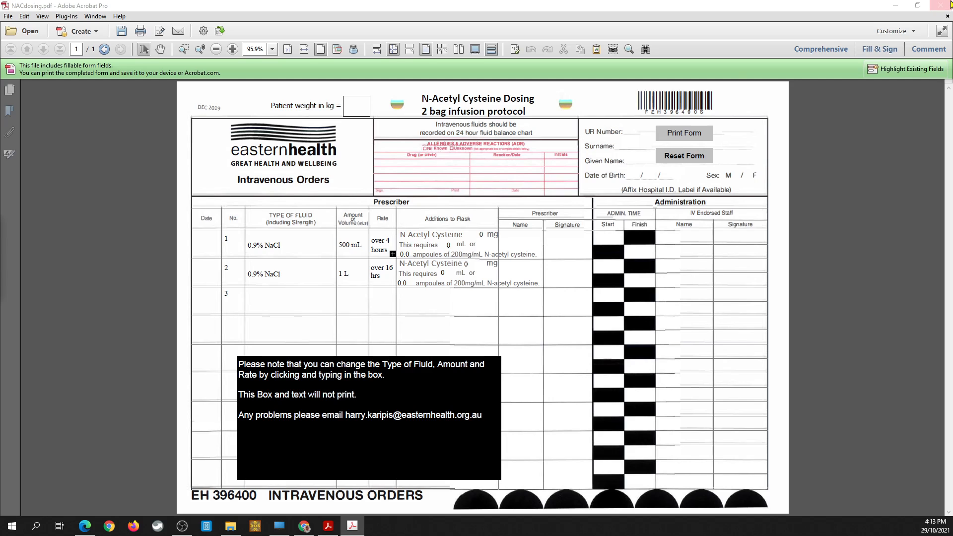
Step: Close the NAC dosing form window
key("alt+F4")
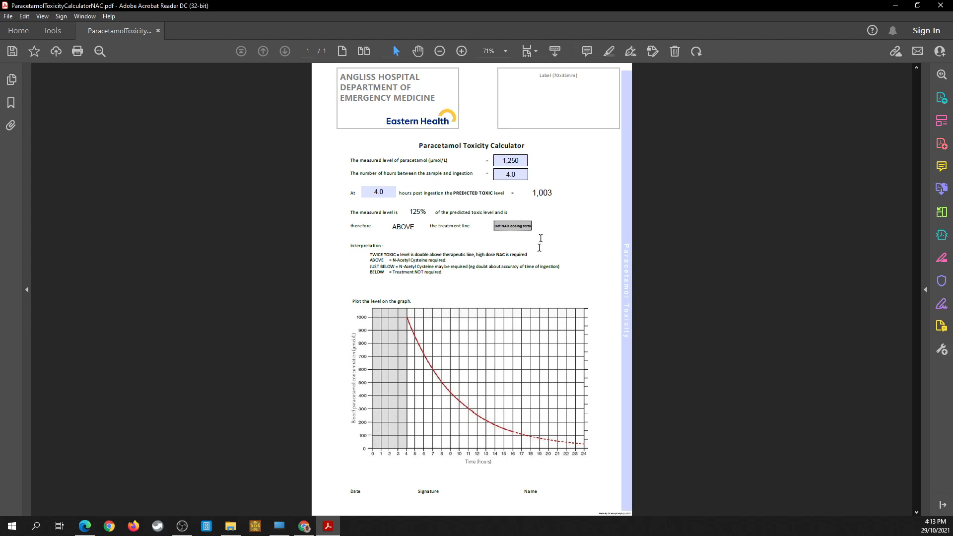
Step: Set the measured paracetamol level to 1950 µmol/L in the calculator
left_click(526, 159)
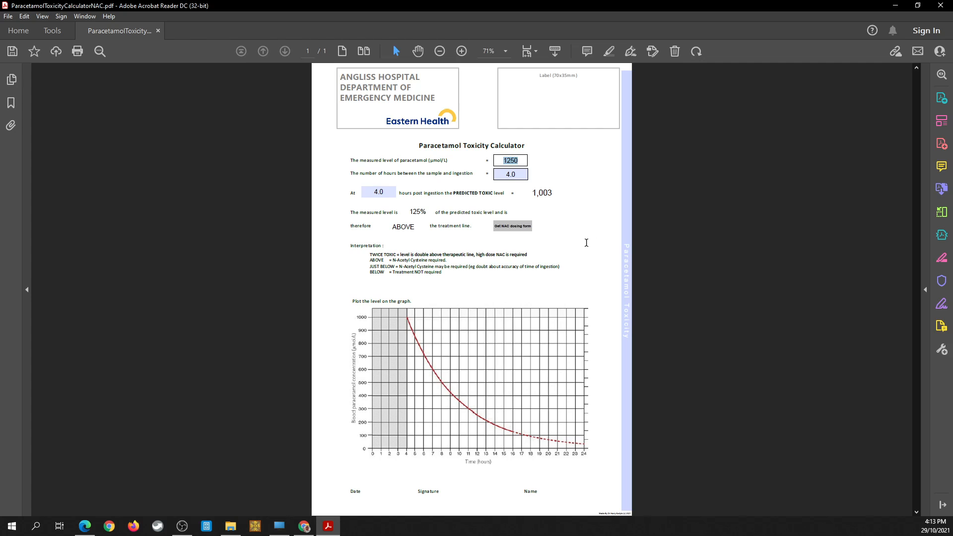
type("1950")
key("Return")
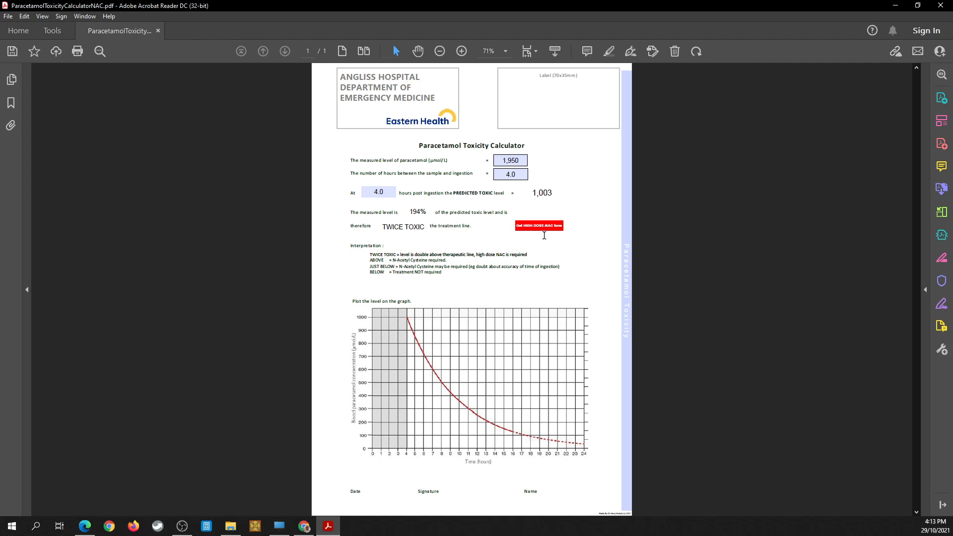
Step: Open the high-dose NAC dosing form, allowing the connection to NACdosing-doubledose-2bag.pdf
left_click(546, 232)
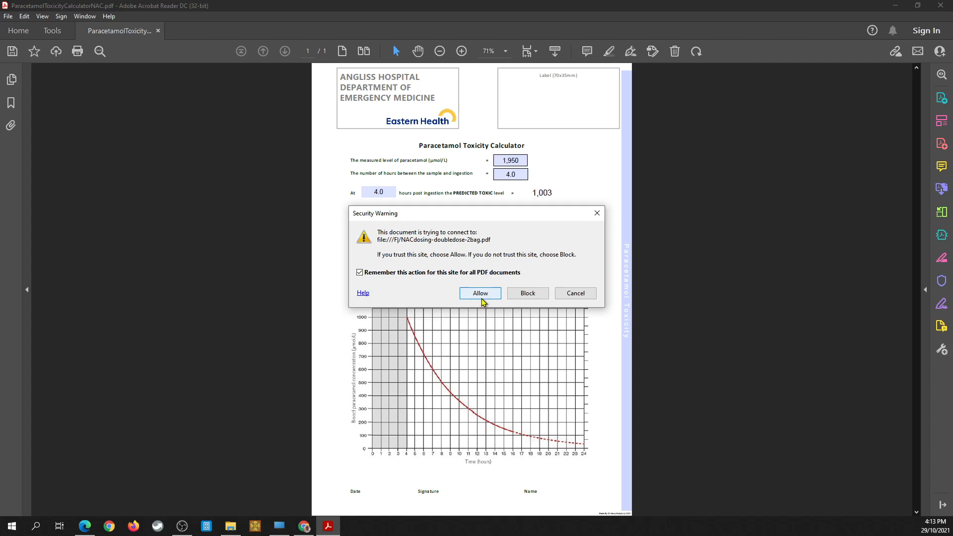
left_click(481, 296)
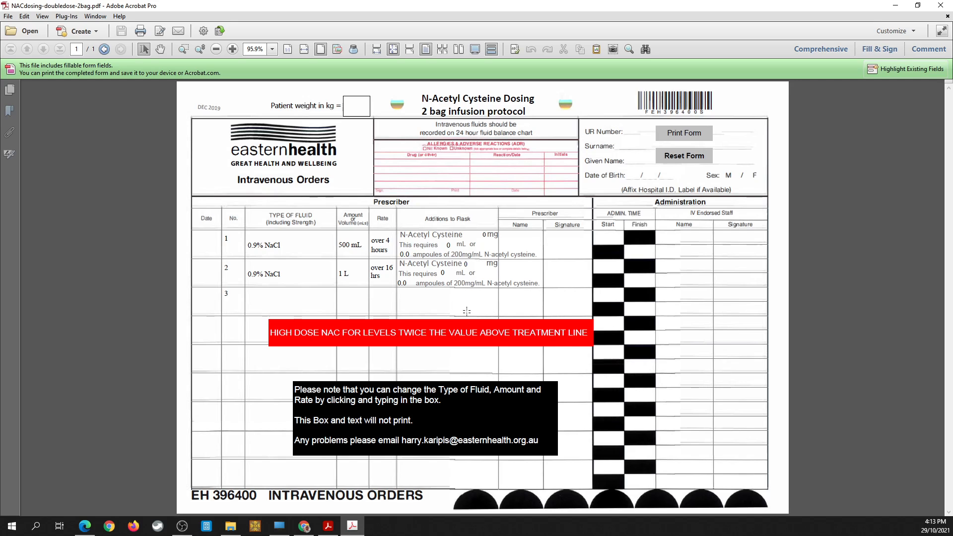
Step: Enter a 70 kg patient weight on the high-dose form and reset the form
left_click(349, 111)
type("70")
key("Tab")
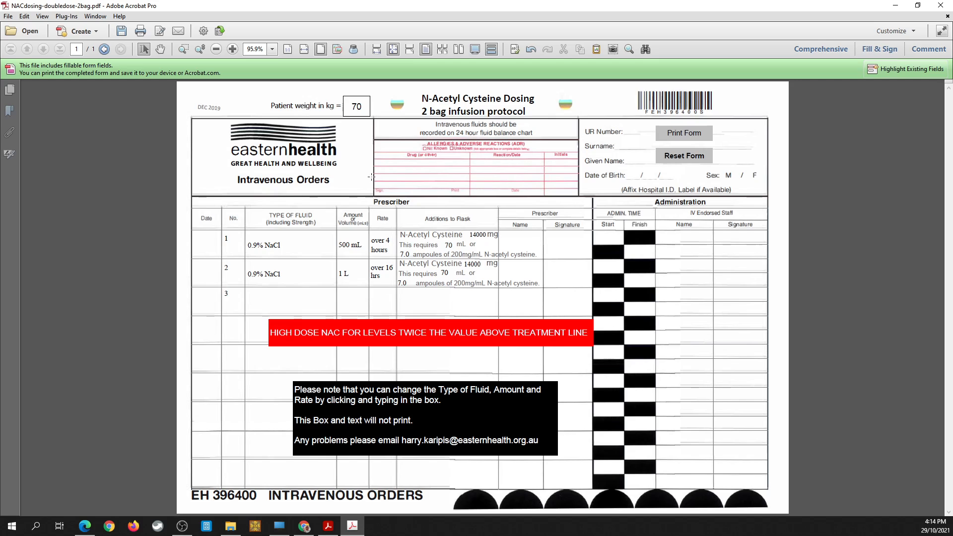
double_click(361, 110)
left_click(684, 156)
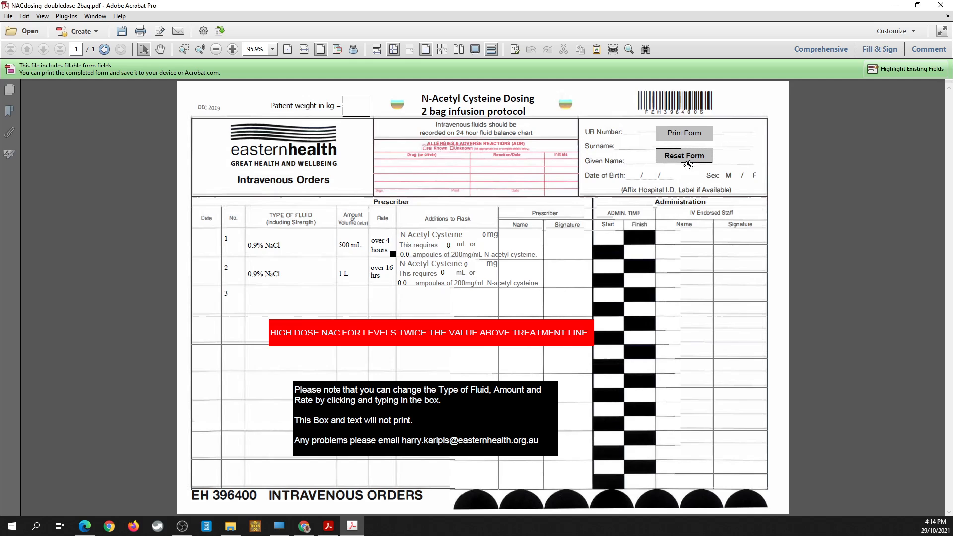